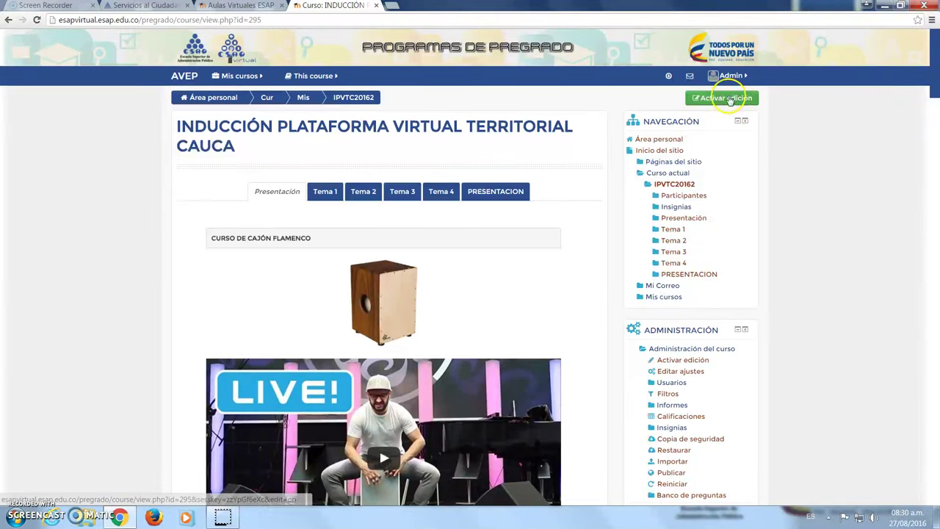
# Turn on editing for the course and open the Tema 2 section
pyautogui.click(718, 100)
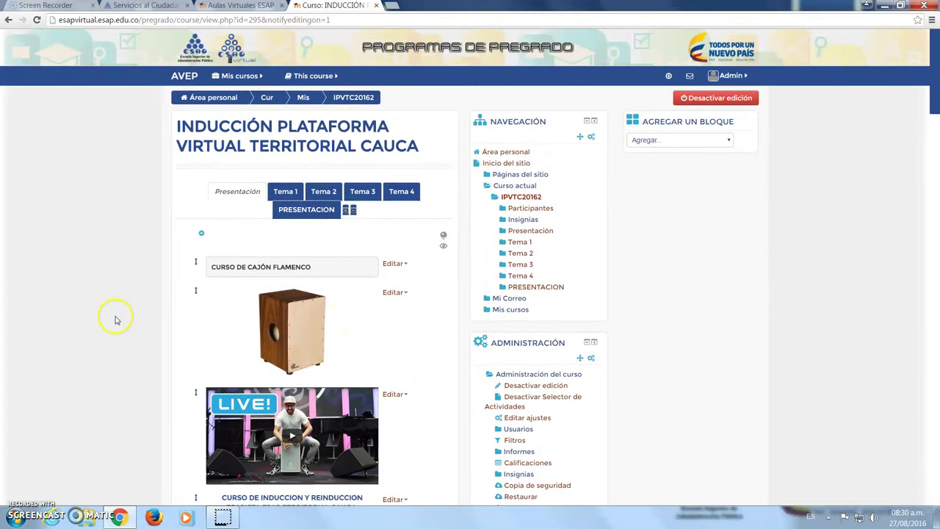
pyautogui.scroll(-3, 115, 314)
pyautogui.scroll(3, 167, 314)
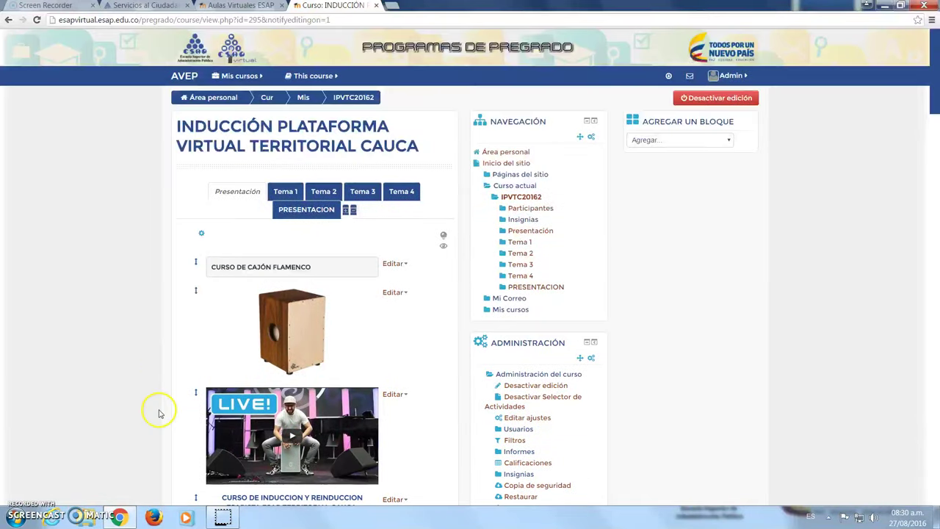
pyautogui.click(327, 195)
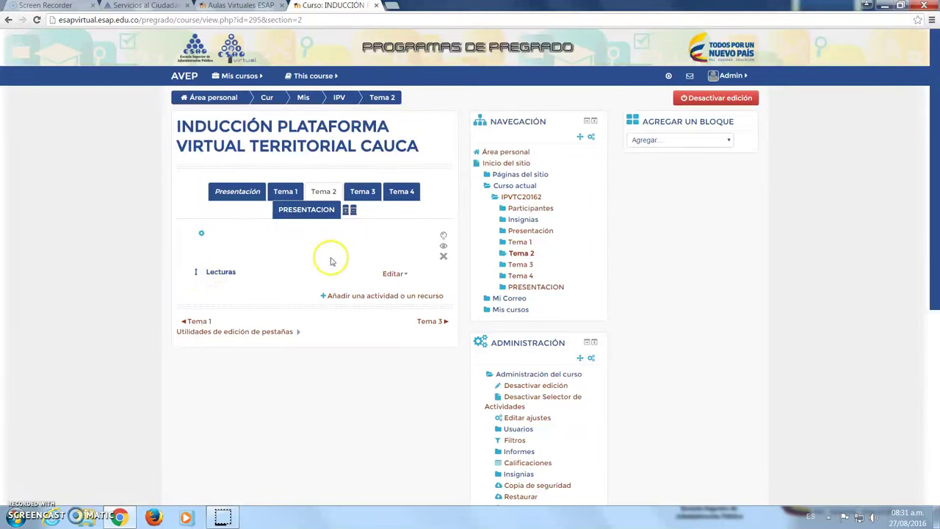
# Replace the text of the Lecturas label in Tema 2 with "Chat" and save it, returning to the course
pyautogui.click(407, 282)
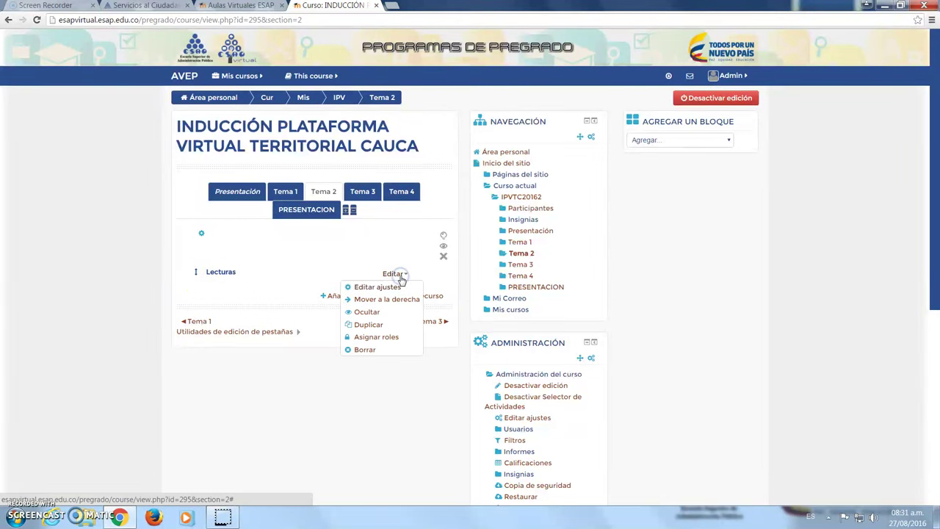
pyautogui.click(359, 286)
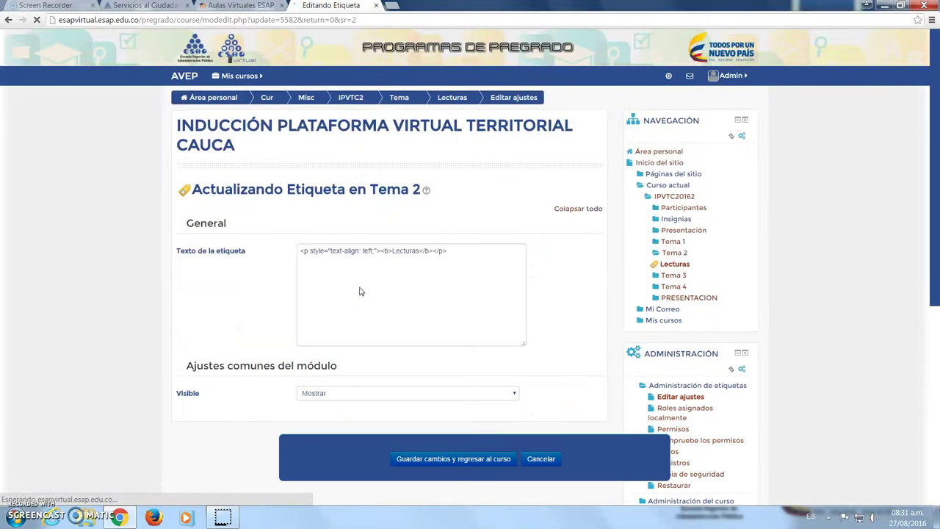
pyautogui.click(299, 274)
pyautogui.press('BackSpace')
pyautogui.press('BackSpace')
pyautogui.press('BackSpace')
pyautogui.press('BackSpace')
pyautogui.press('BackSpace')
pyautogui.press('BackSpace')
pyautogui.press('BackSpace')
pyautogui.press('BackSpace')
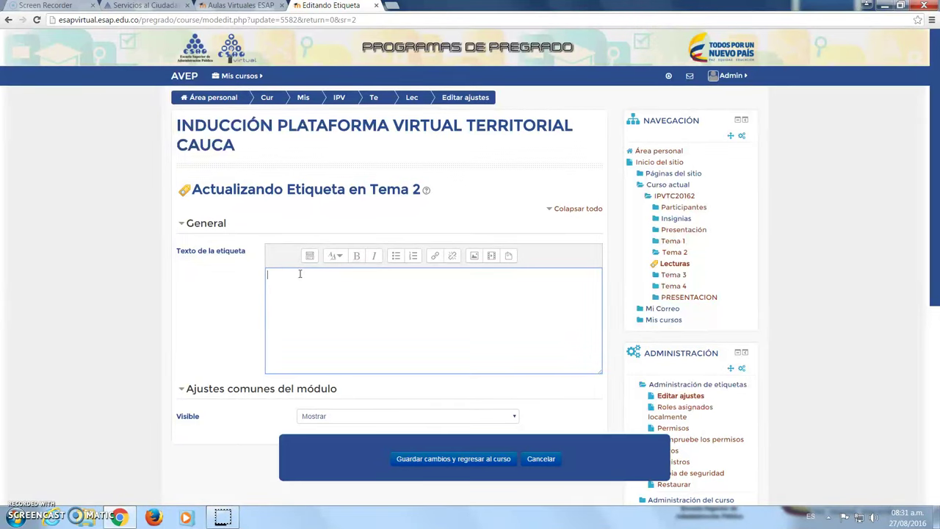
pyautogui.write('Chat')
pyautogui.click(446, 459)
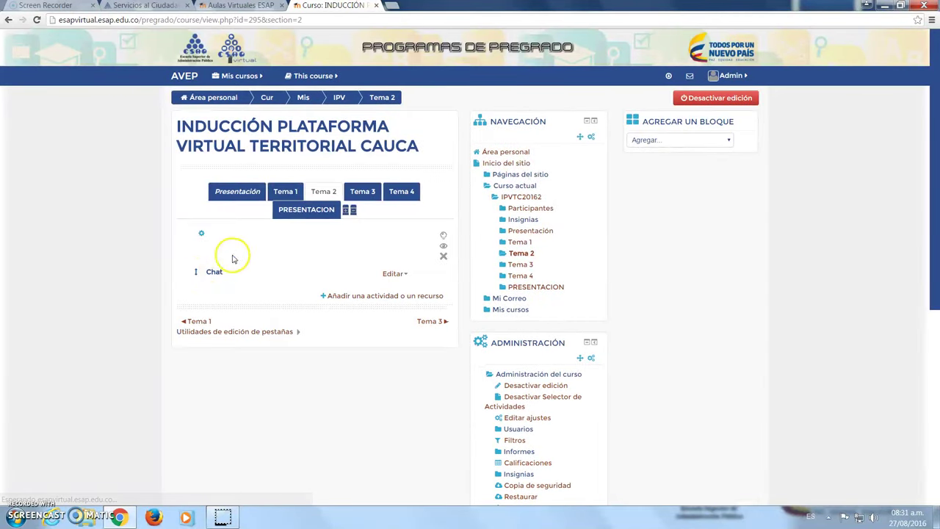
# Add a Chat activity to Tema 2 and name the room "Solución a Inquietudes"
pyautogui.click(392, 298)
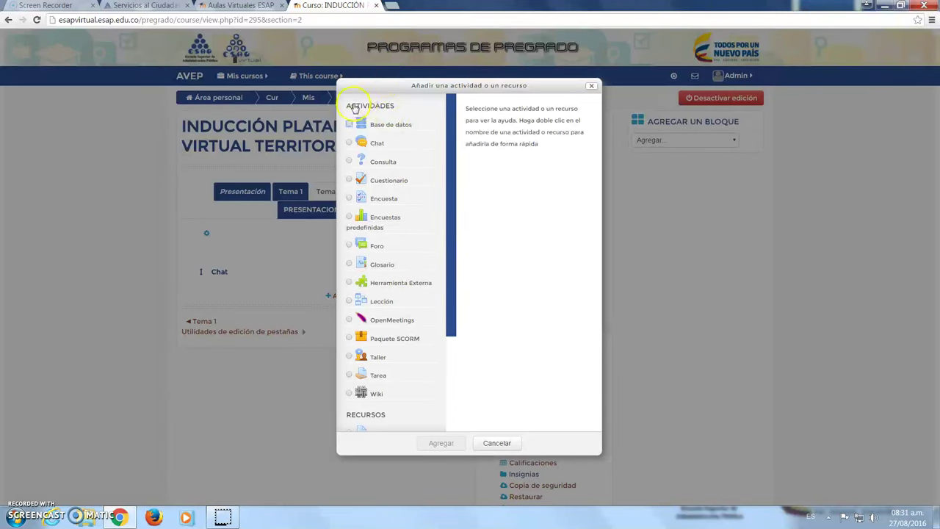
pyautogui.click(351, 144)
pyautogui.click(441, 443)
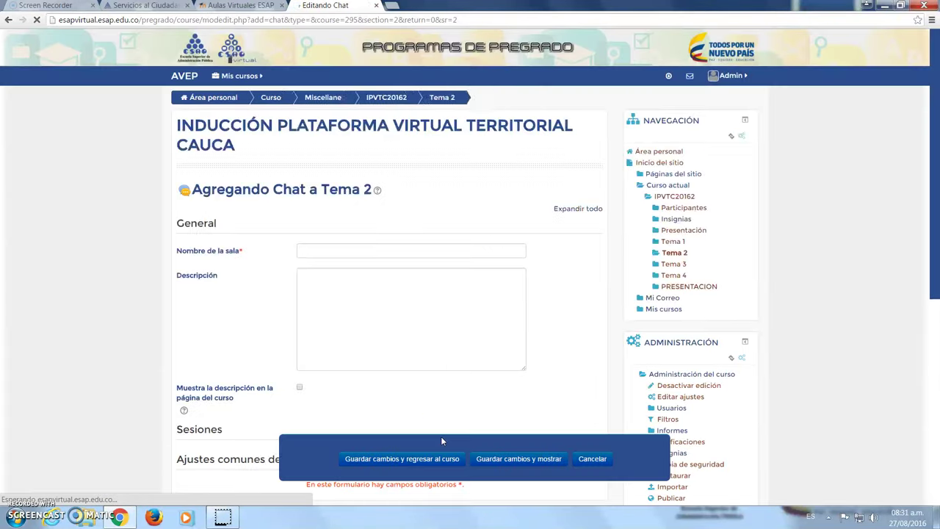
pyautogui.click(326, 248)
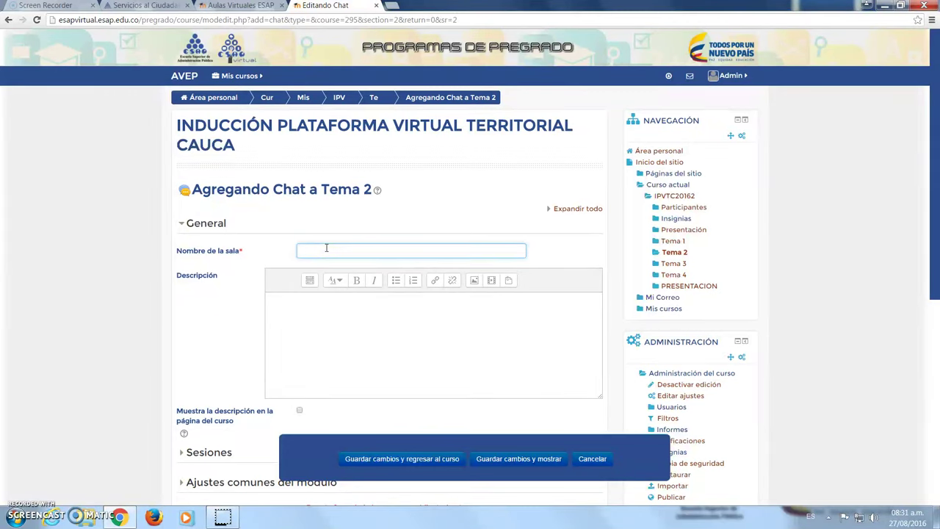
pyautogui.write('Solución a Inquietudes')
# Begin the chat description with the greeting "Buen día Estimad@s:"
pyautogui.click(328, 325)
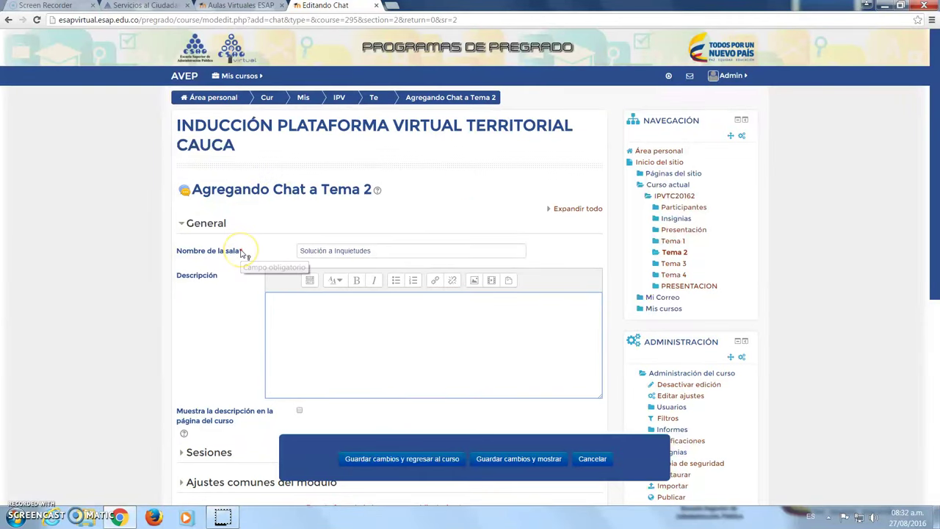
pyautogui.click(312, 320)
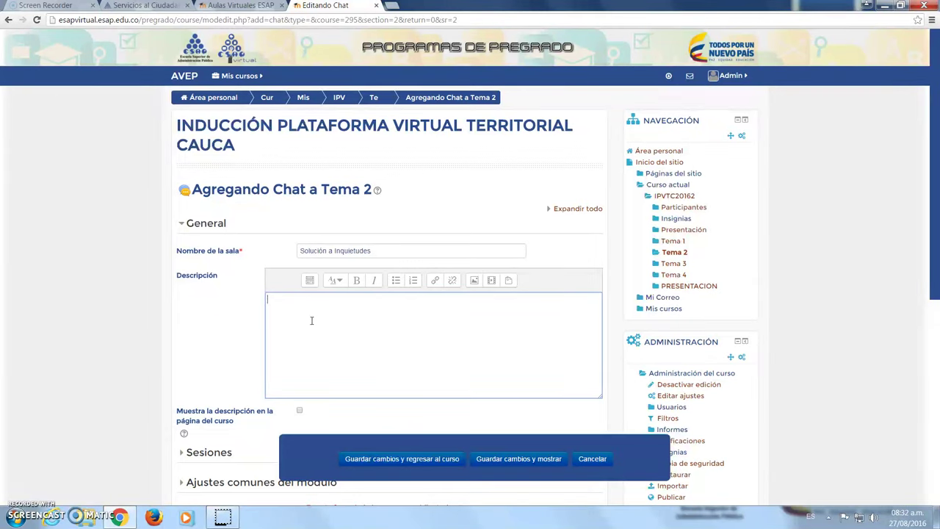
pyautogui.click(352, 357)
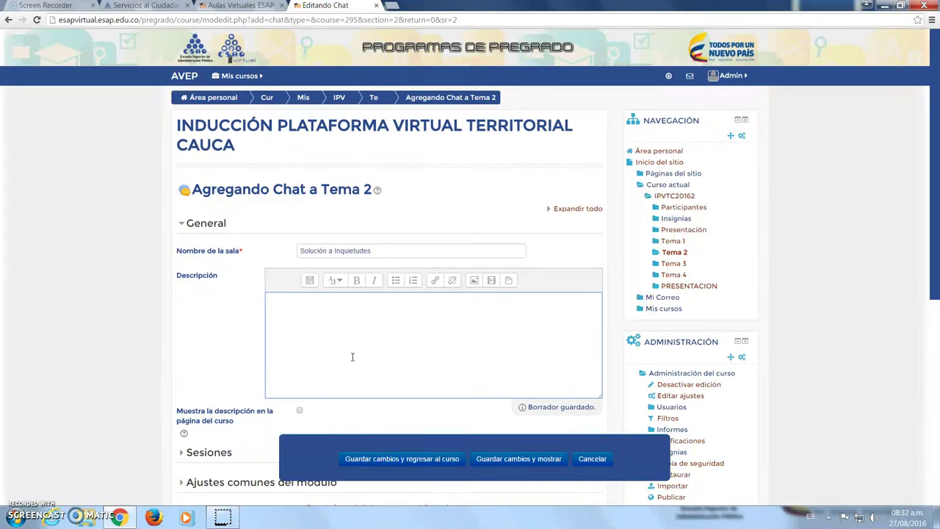
pyautogui.write('Buen')
pyautogui.press('BackSpace')
pyautogui.press('BackSpace')
pyautogui.press('BackSpace')
pyautogui.press('BackSpace')
pyautogui.write('Bu')
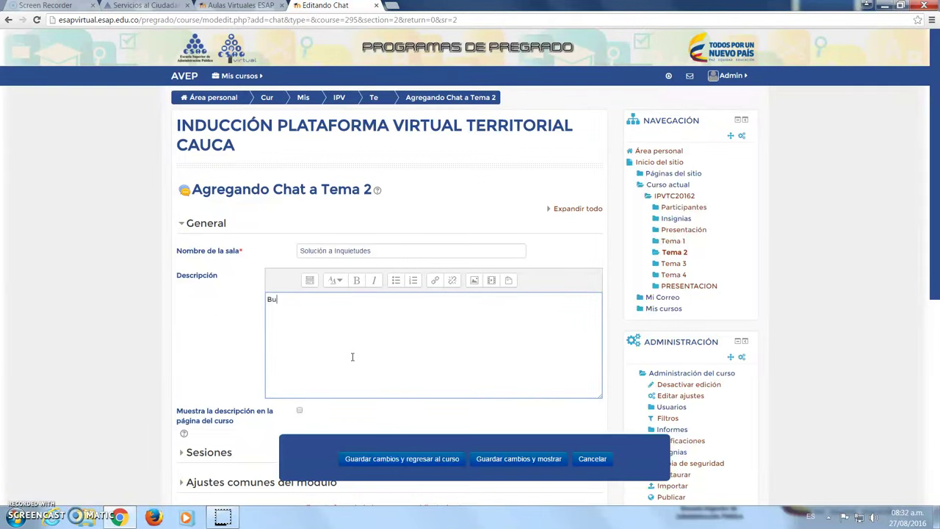
pyautogui.write('en día Esti')
pyautogui.write('ma')
pyautogui.write('@')
pyautogui.write('@s')
# Add the description sentence "Este espacio será utilizado para resolver dudas e inquietudes acerca de los trabajos escritos." below the greeting
pyautogui.write('Este espac')
pyautogui.write('io ')
pyautogui.write('será u')
pyautogui.write('tilizado')
pyautogui.write(' para ')
pyautogui.write('re')
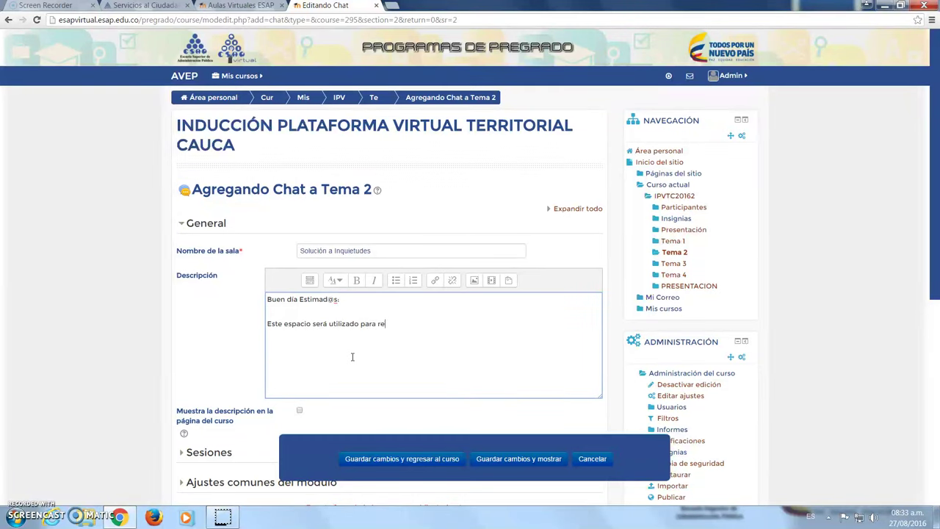
pyautogui.write('solver dudas e inquiietudes acerca de los trabajos ')
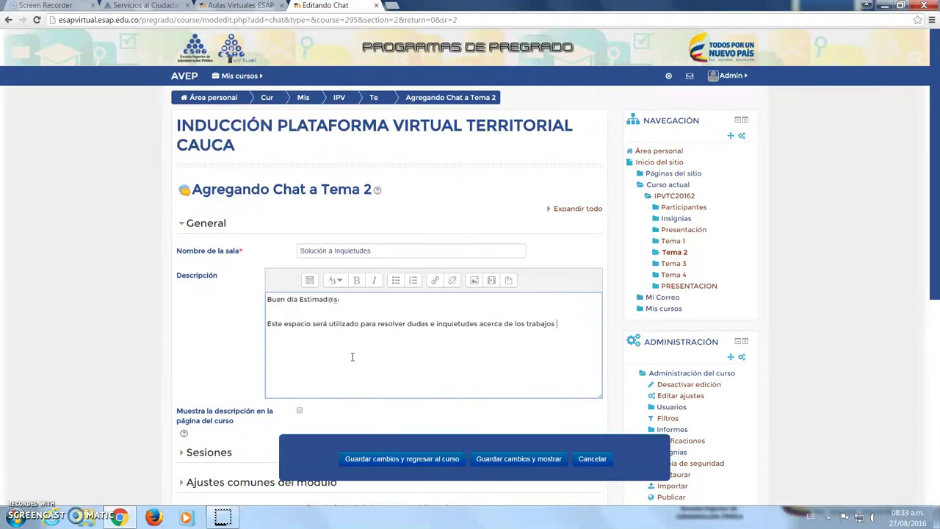
pyautogui.write('escrttitos')
pyautogui.press('BackSpace')
pyautogui.press('BackSpace')
pyautogui.press('BackSpace')
pyautogui.press('BackSpace')
pyautogui.press('BackSpace')
pyautogui.press('BackSpace')
pyautogui.write('itos.  ')
# Add the conduct line "Por favor no utilice lenguajes inadecuados, sea cortés, ......" as a new paragraph of the description
pyautogui.write('POr favor ')
pyautogui.write('no')
pyautogui.write('utilice ')
pyautogui.write('lengu')
pyautogui.write('ajes in')
pyautogui.write('ad')
pyautogui.write('ecuados')
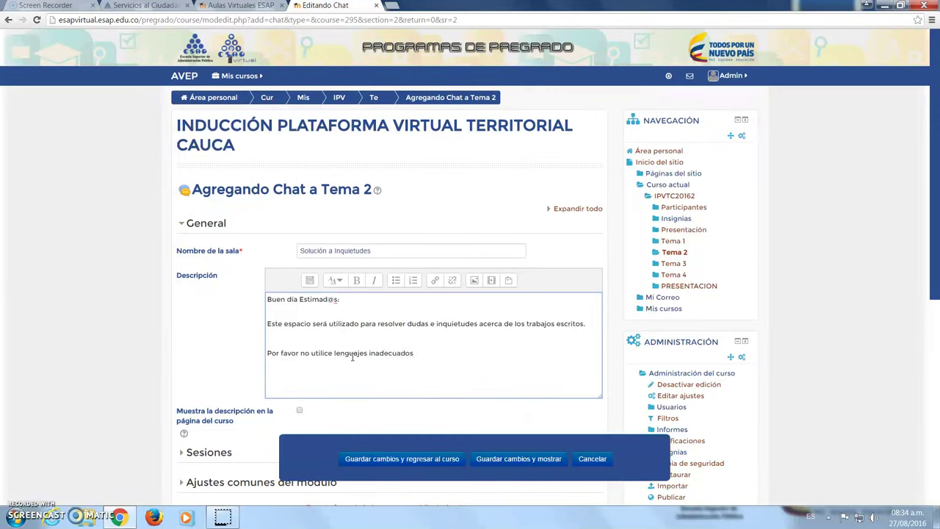
pyautogui.write(', sea cort')
pyautogui.write('te')
pyautogui.press('BackSpace')
pyautogui.press('BackSpace')
pyautogui.write('és, ....')
# Add the schedule line "Recuerde que este espacio estará disponible los Sábados de 9:00 a 10:00 am." to the description
pyautogui.write('re')
pyautogui.press('BackSpace')
pyautogui.press('BackSpace')
pyautogui.write('Recurde')
pyautogui.press('BackSpace')
pyautogui.press('BackSpace')
pyautogui.press('BackSpace')
pyautogui.write('erde que este es')
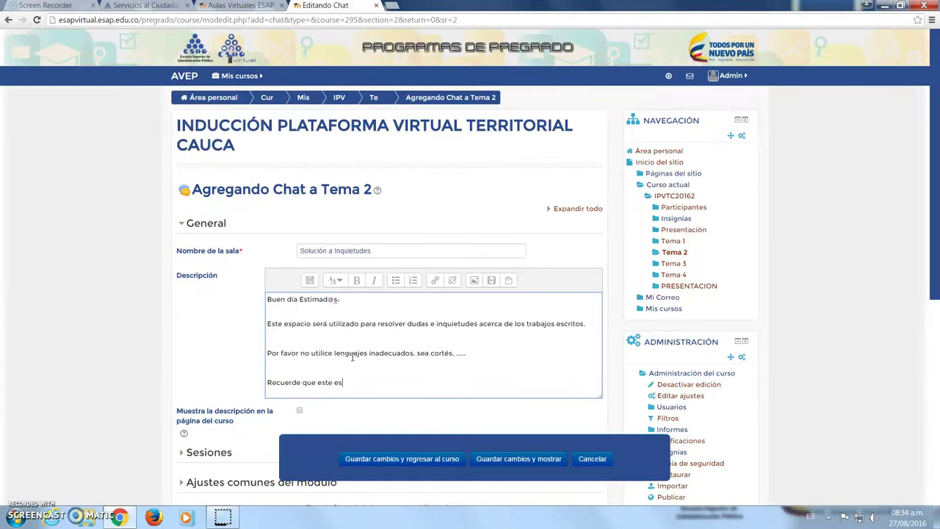
pyautogui.write('pacio estará disponible los Sábados ')
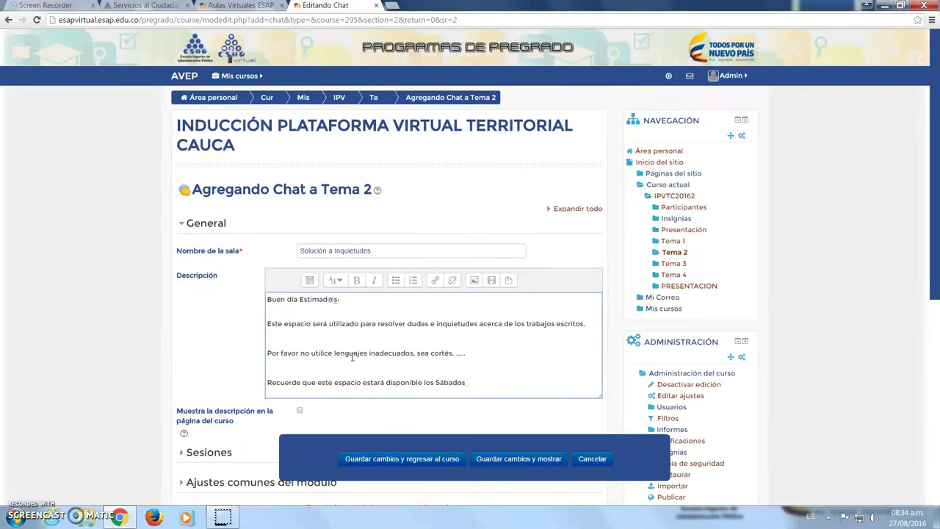
pyautogui.write('de 9:00 a 10:00 am.')
pyautogui.press('Return')
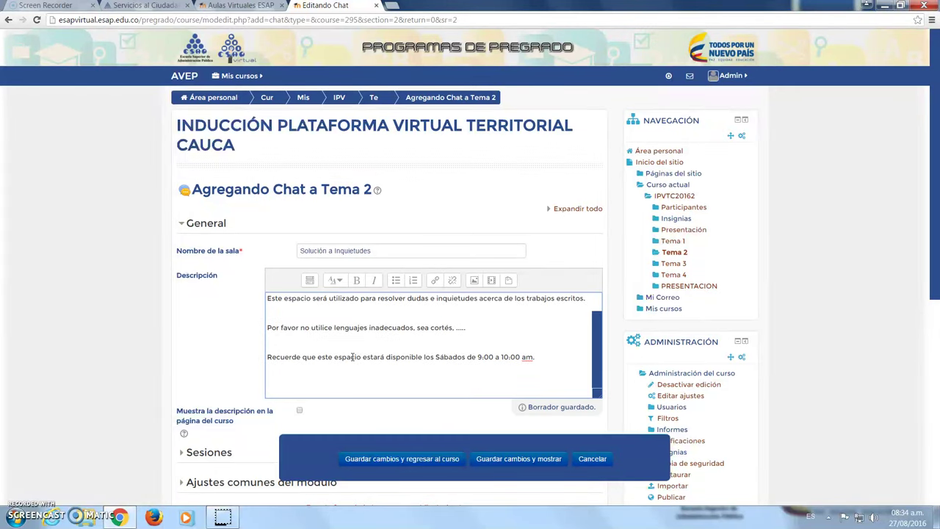
# Close the description with "Cordial saludo." and the signature "Docente." on separate lines
pyautogui.write('Cordial ')
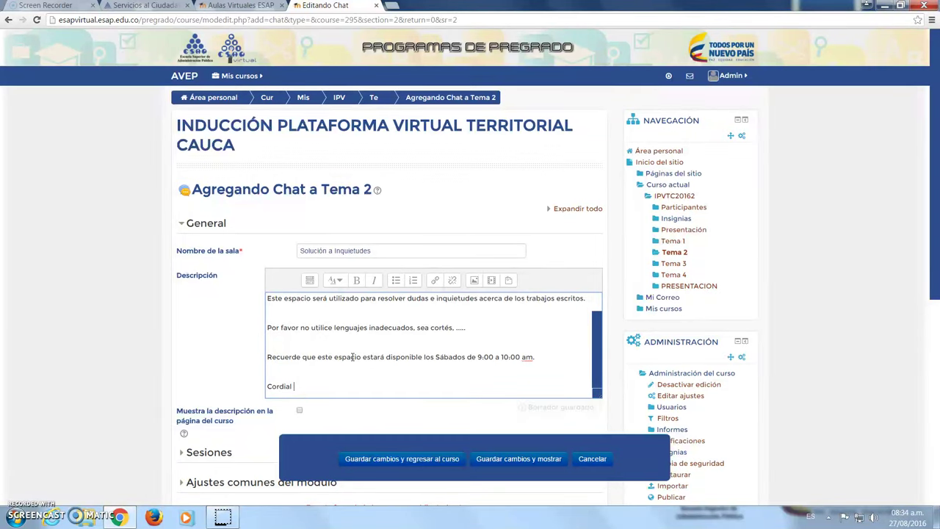
pyautogui.write('saludo.')
pyautogui.press('Return')
pyautogui.press('Return')
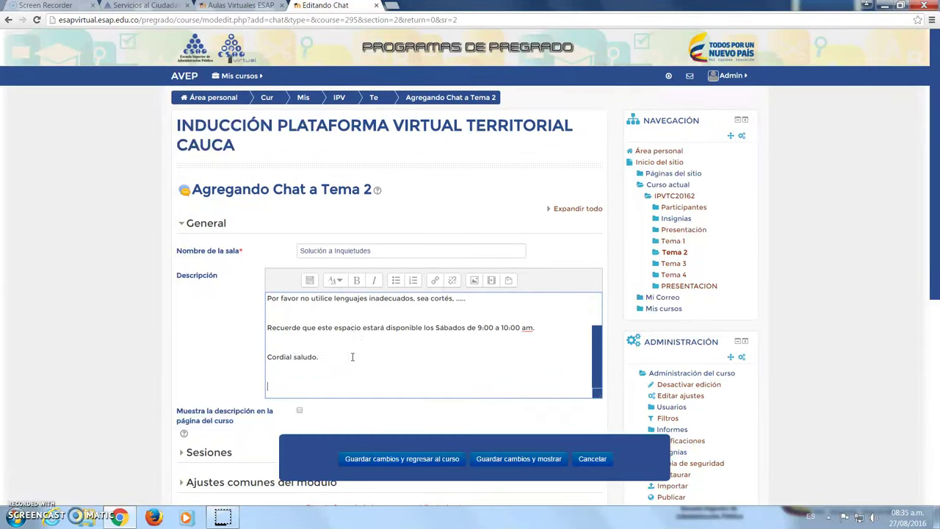
pyautogui.write('Docente.')
pyautogui.press('Return')
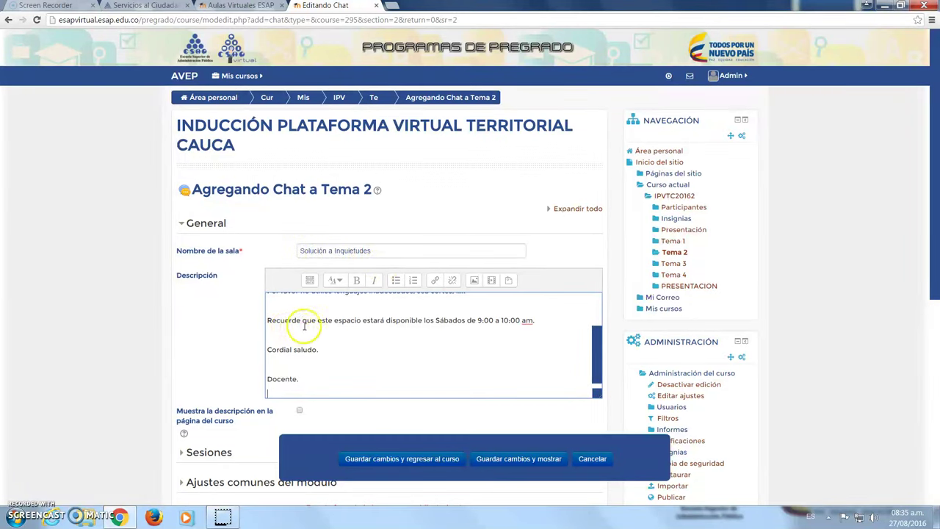
# Expand the Sesiones settings and set the session times to repeat "A la misma hora todas las semanas"
pyautogui.scroll(-2, 199, 350)
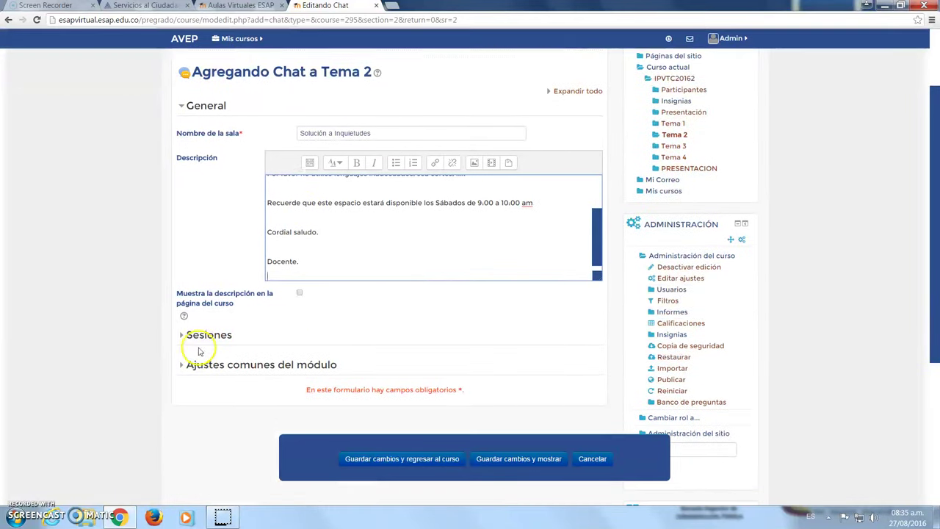
pyautogui.click(181, 335)
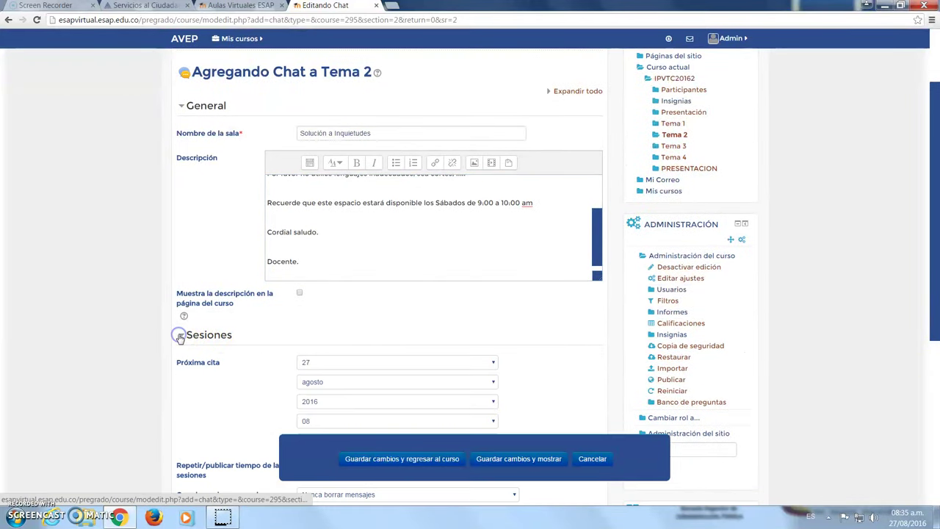
pyautogui.scroll(-1, 279, 335)
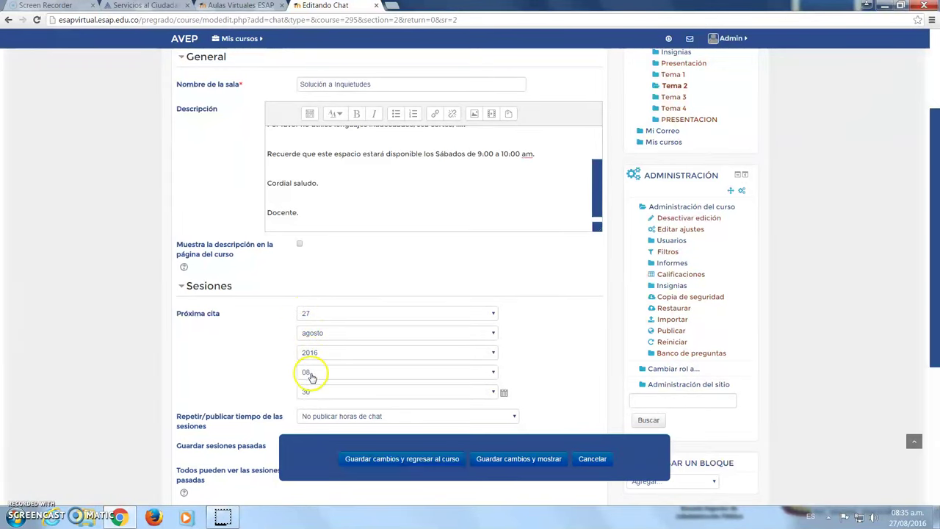
pyautogui.scroll(-1, 210, 338)
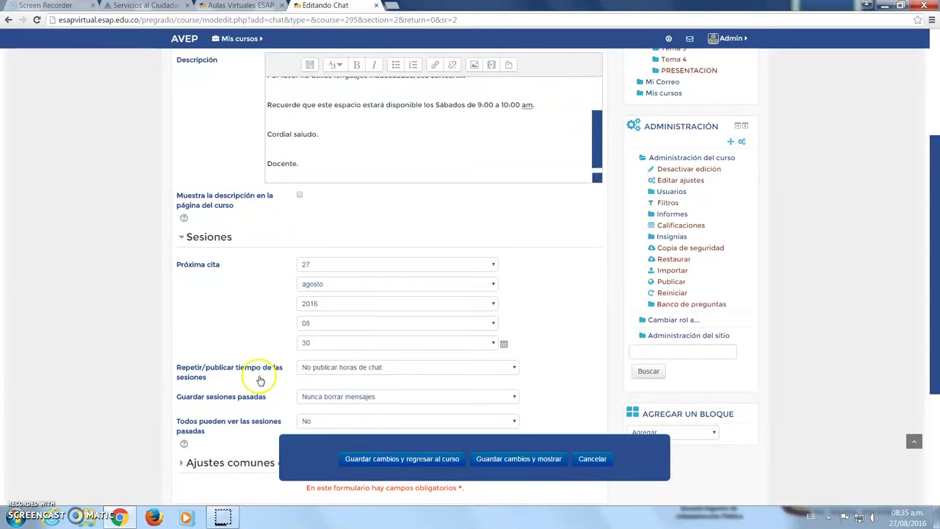
pyautogui.click(368, 366)
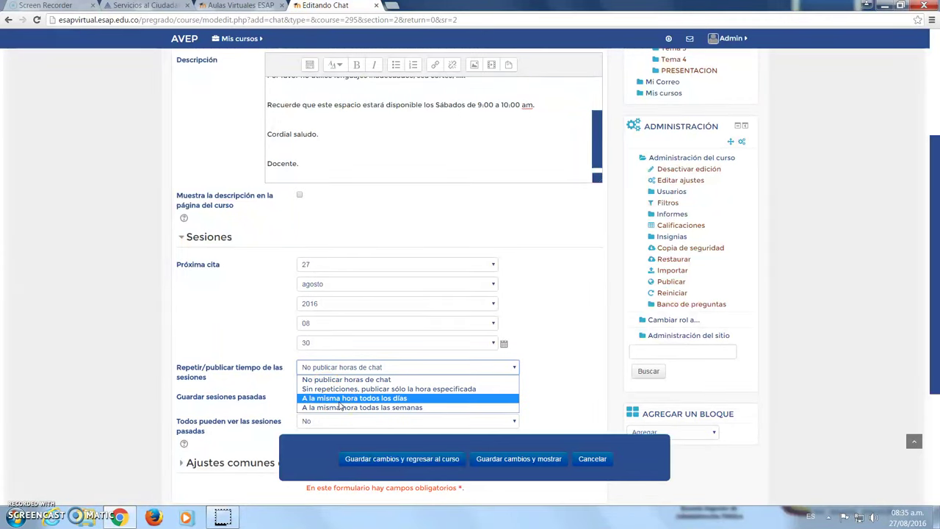
pyautogui.click(327, 413)
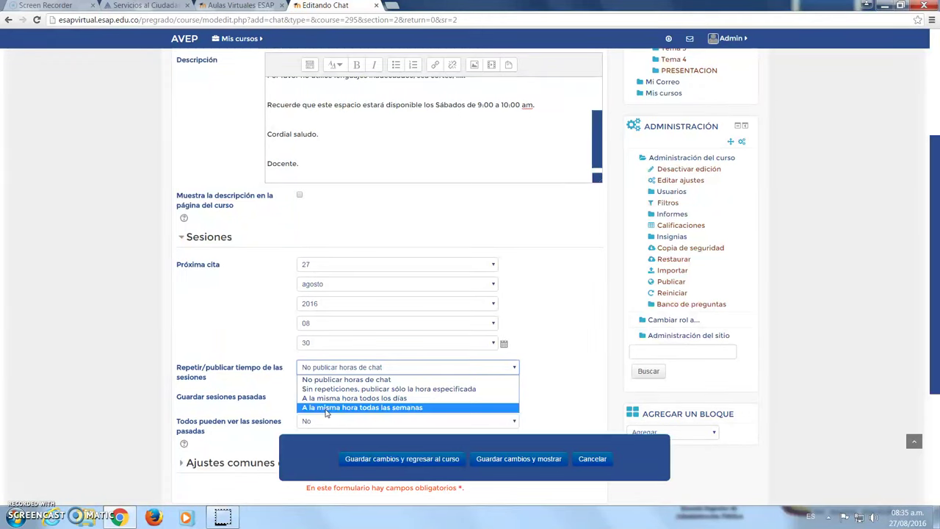
pyautogui.click(329, 407)
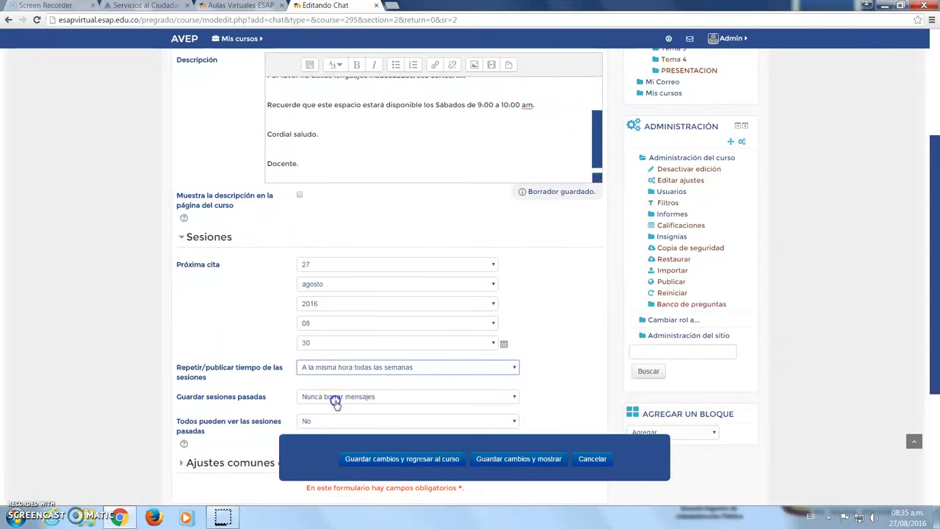
# Review the retention periods for past sessions and choose "Nunca borrar mensajes"
pyautogui.click(335, 402)
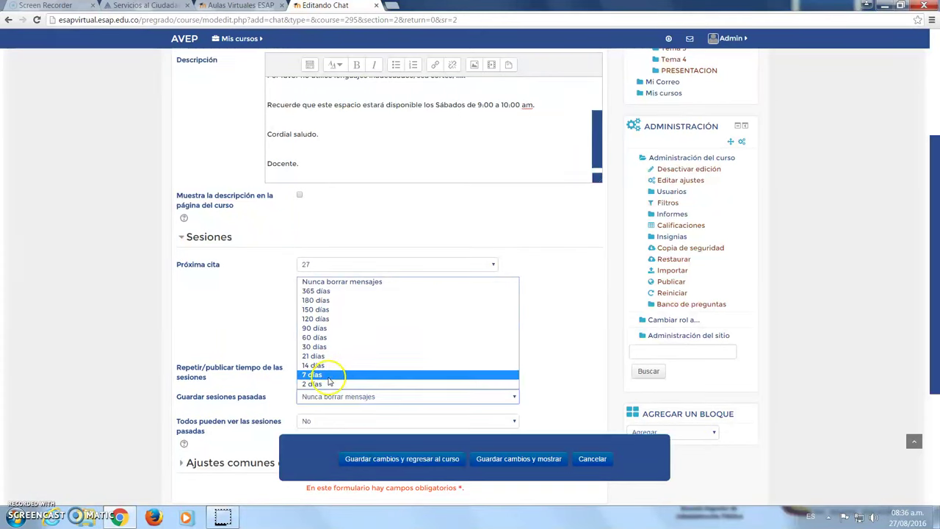
pyautogui.click(319, 387)
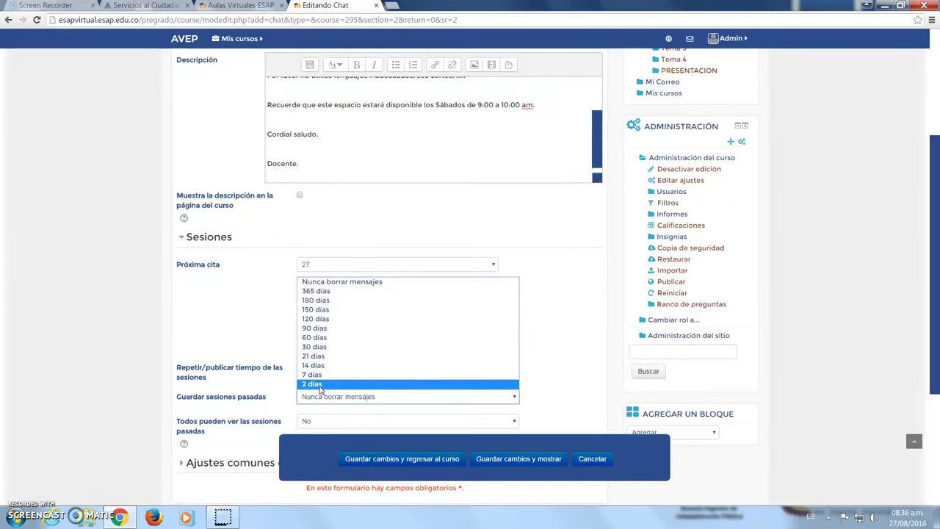
pyautogui.click(317, 384)
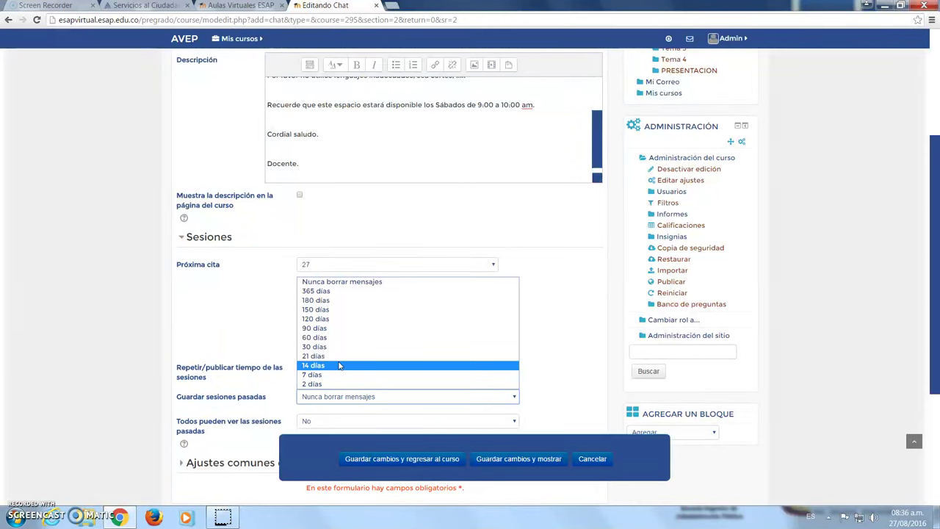
pyautogui.click(359, 282)
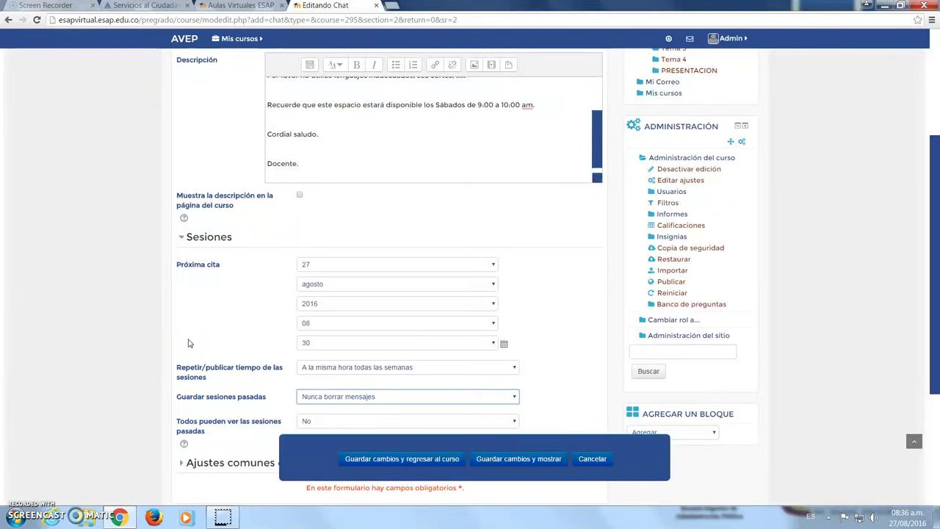
pyautogui.click(199, 360)
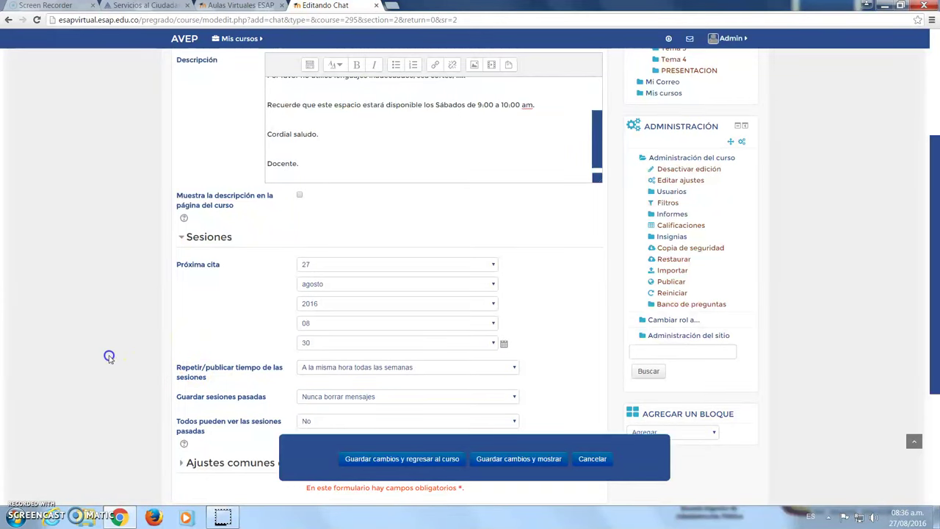
# Allow everyone to view past sessions by choosing "Sí", and save the chat, returning to the course
pyautogui.scroll(-3, 111, 353)
pyautogui.click(143, 313)
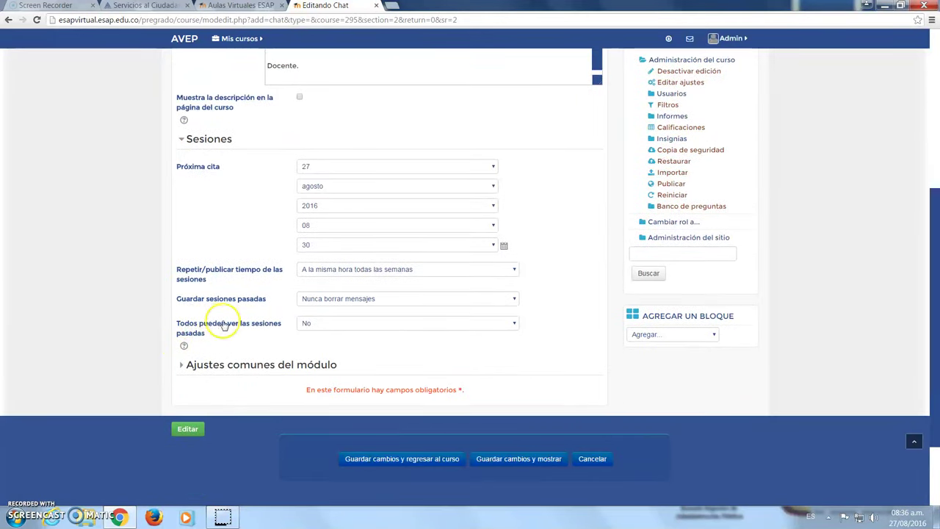
pyautogui.click(321, 323)
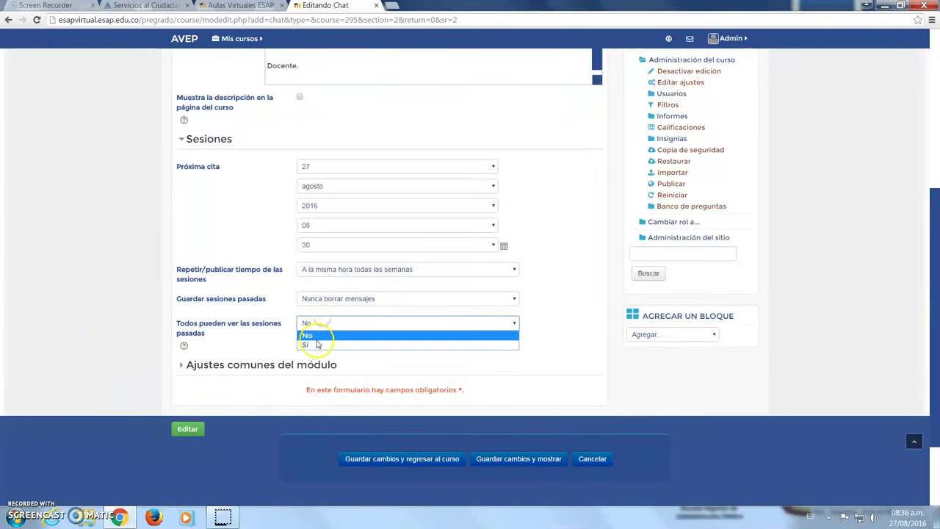
pyautogui.click(310, 343)
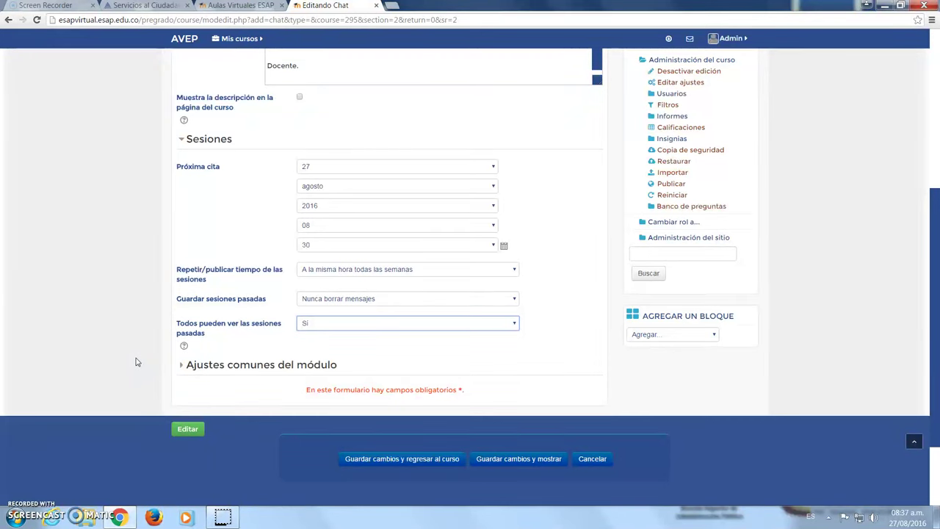
pyautogui.click(308, 340)
pyautogui.click(162, 334)
pyautogui.click(419, 457)
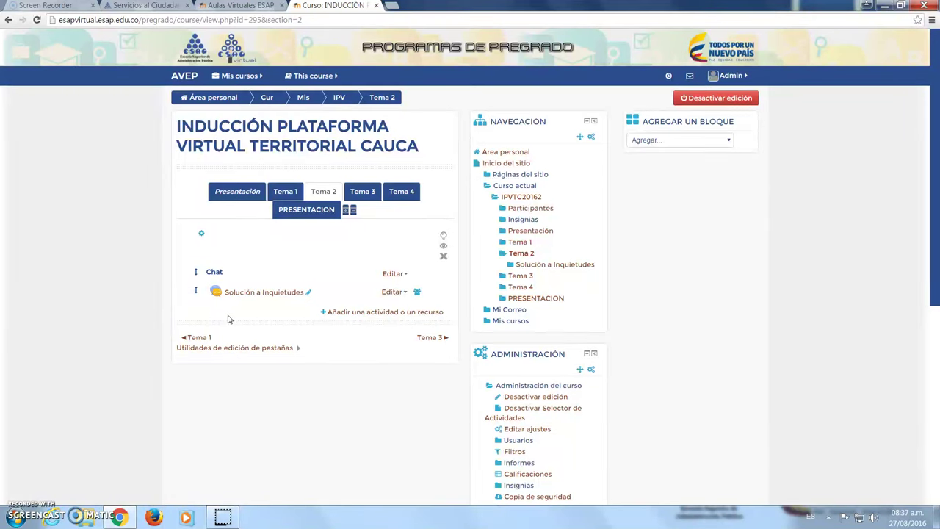
# Enter the room of the "Solución a Inquietudes" chat and look through its participant list
pyautogui.click(258, 296)
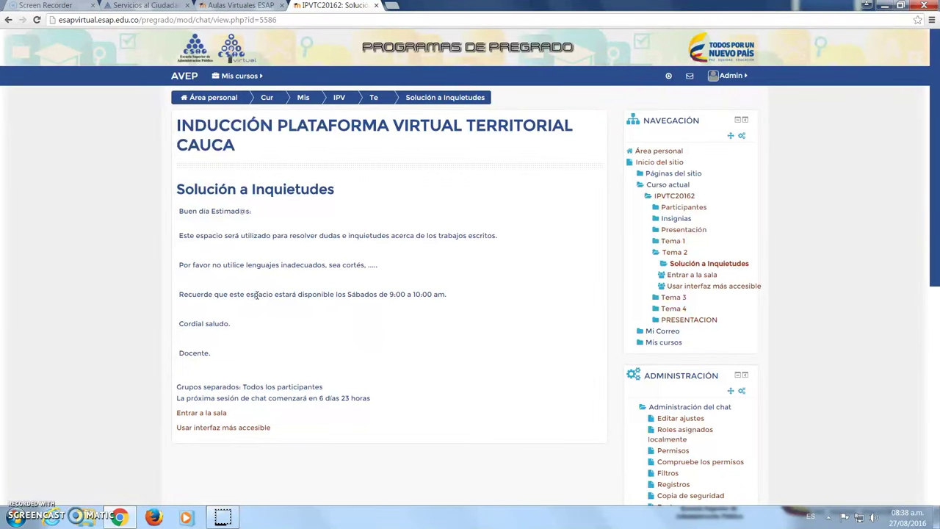
pyautogui.click(199, 413)
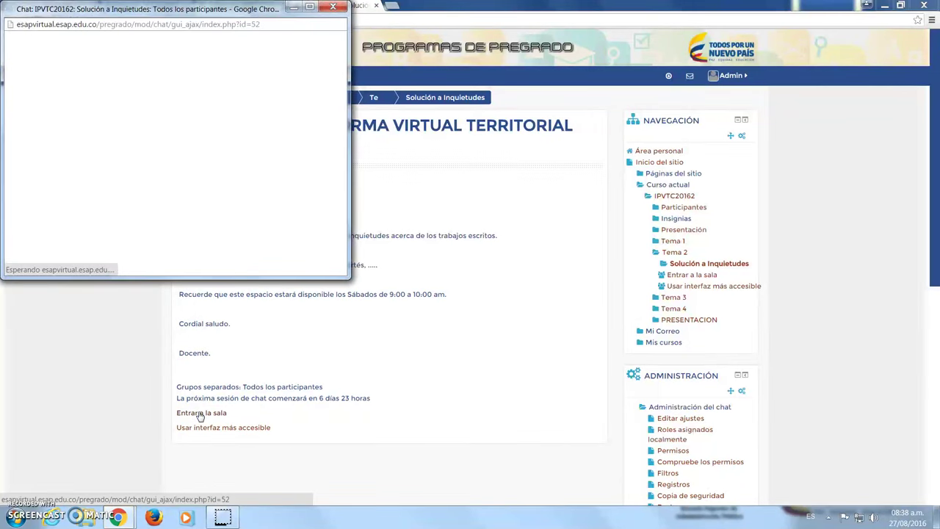
pyautogui.moveTo(157, 10); pyautogui.dragTo(248, 142)
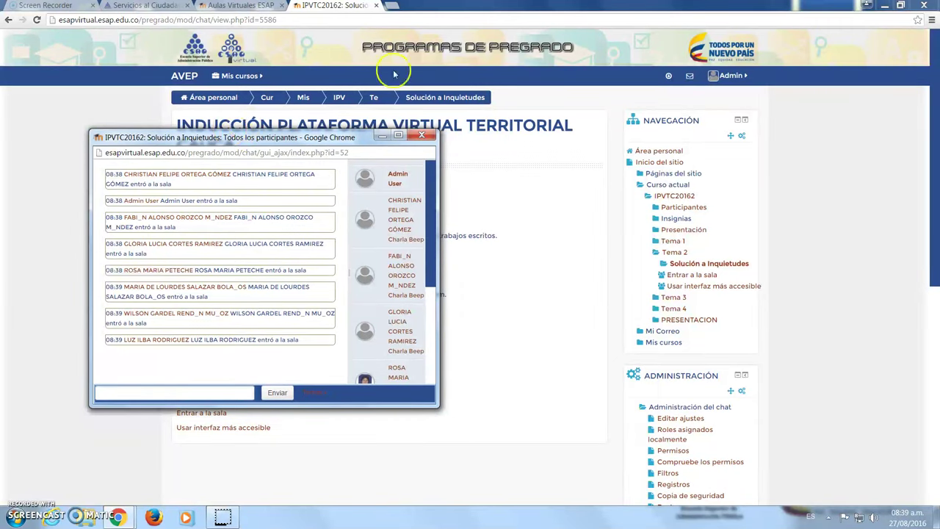
pyautogui.scroll(-3, 409, 252)
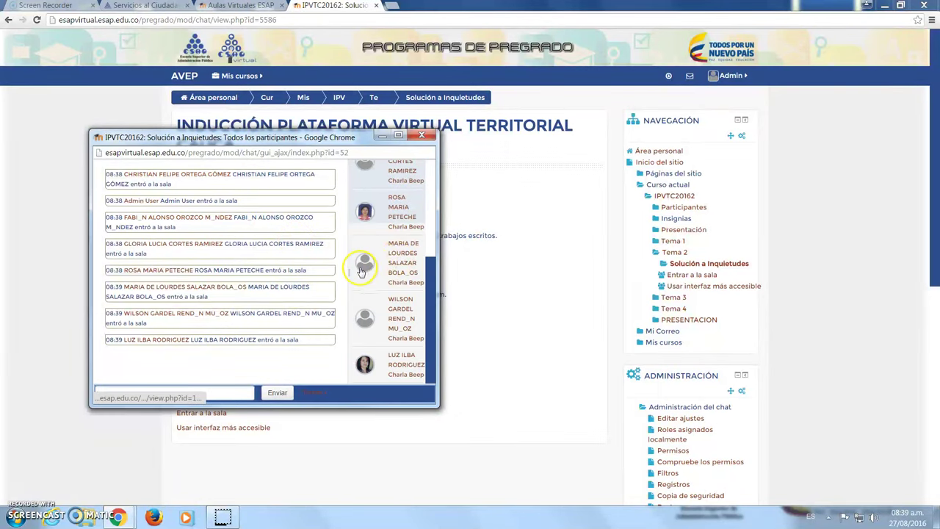
pyautogui.scroll(3, 398, 269)
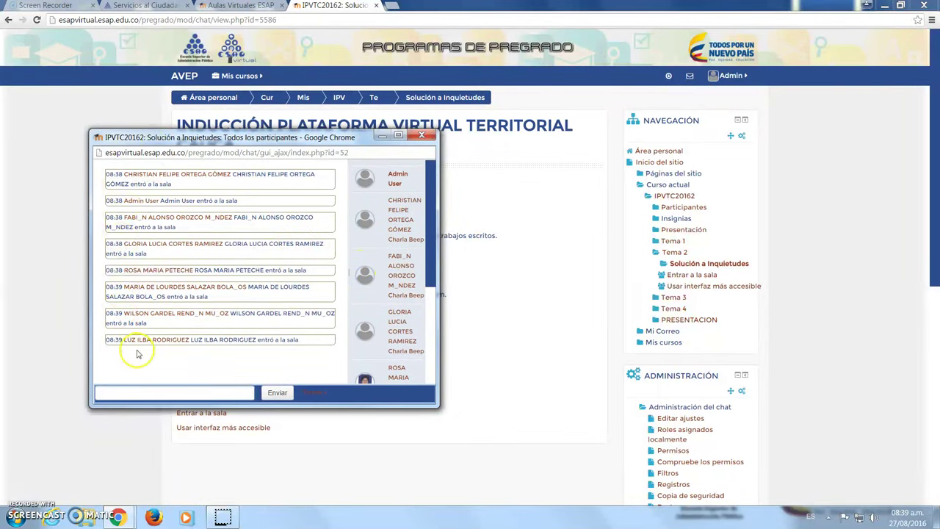
# Send the greeting "Buenos días" in the chat room
pyautogui.click(158, 394)
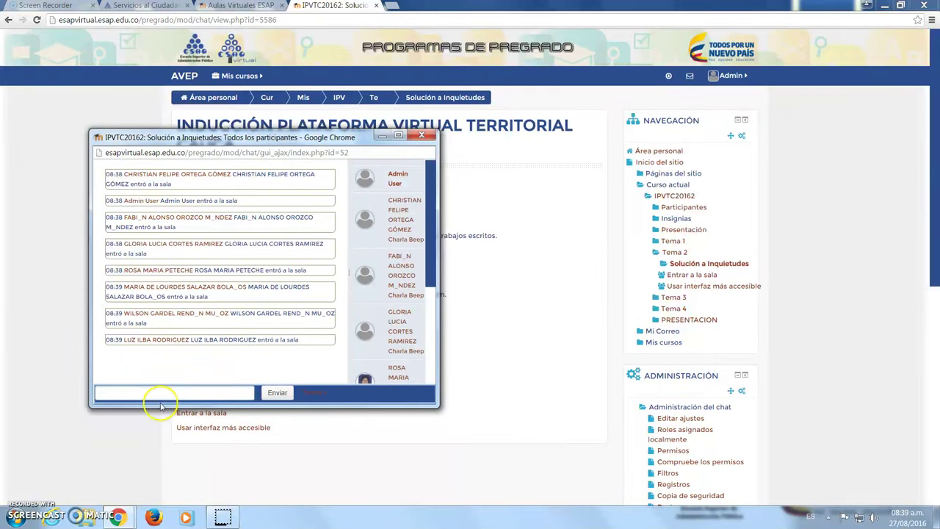
pyautogui.write('Buenos días')
pyautogui.press('Return')
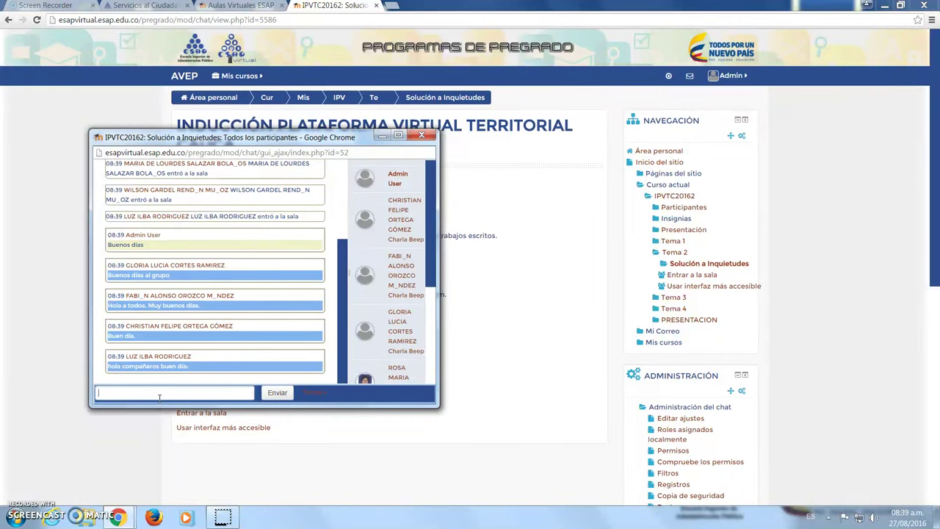
# Send the message "Bueno estimad@s docentes" to the chat participants
pyautogui.write('Bueno e')
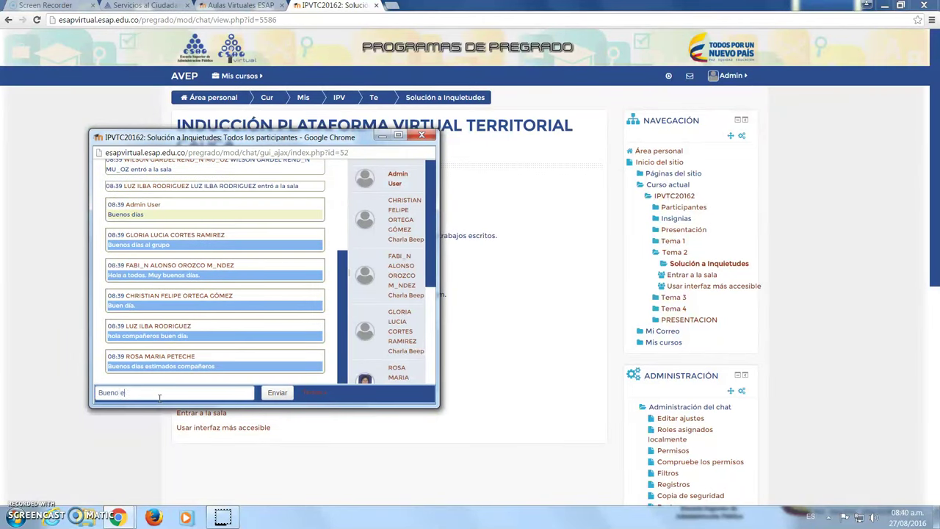
pyautogui.write('stimad')
pyautogui.write('o')
pyautogui.press('BackSpace')
pyautogui.write('qs')
pyautogui.press('BackSpace')
pyautogui.press('BackSpace')
pyautogui.press('BackSpace')
pyautogui.write('@s ES')
pyautogui.press('BackSpace')
pyautogui.press('BackSpace')
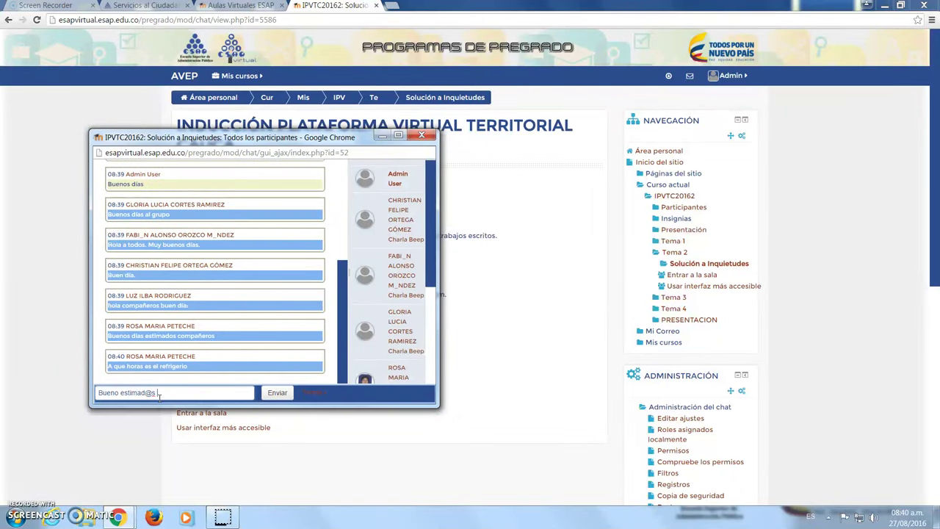
pyautogui.write('docentes')
pyautogui.press('Return')
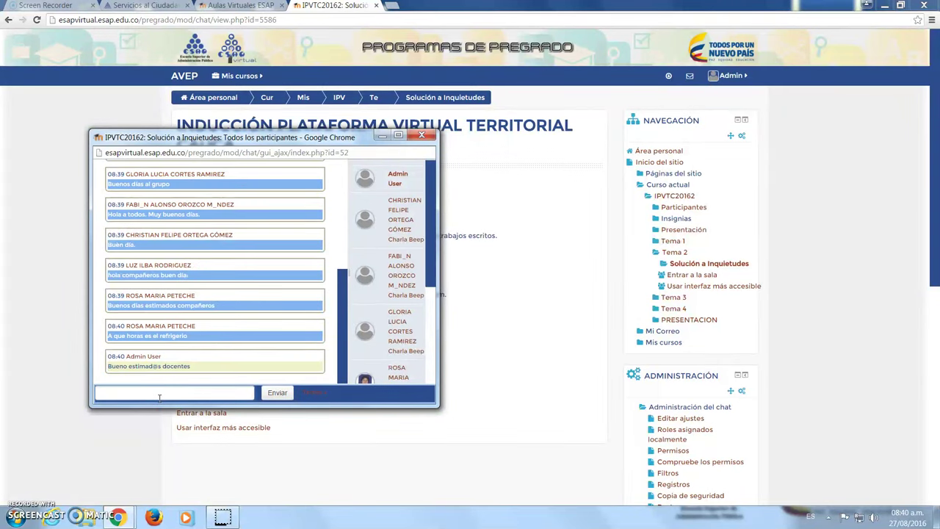
# Ask the participants "Cómo les ha parecido esta herramienta???" and read through their replies
pyautogui.write('Cómo les ha parecido esta herramienta???')
pyautogui.press('Return')
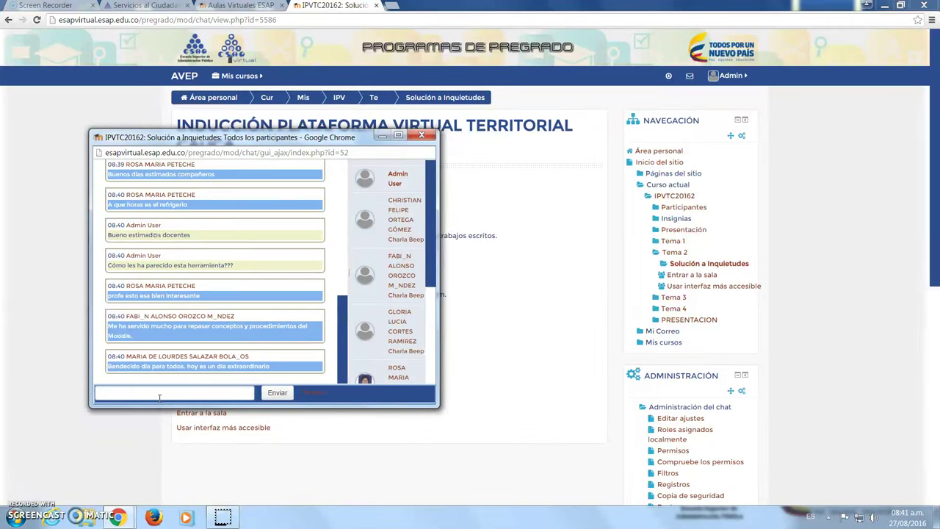
pyautogui.click(160, 397)
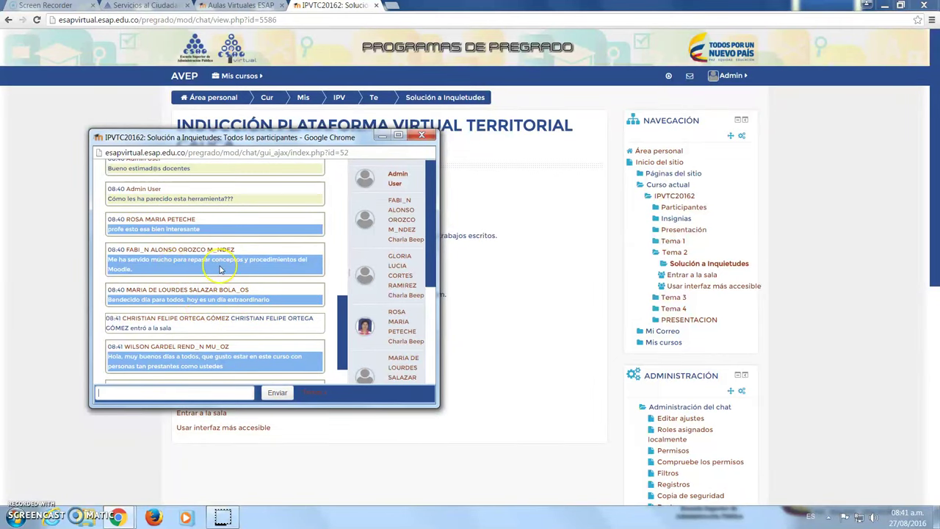
pyautogui.scroll(2, 219, 270)
pyautogui.scroll(-2, 218, 270)
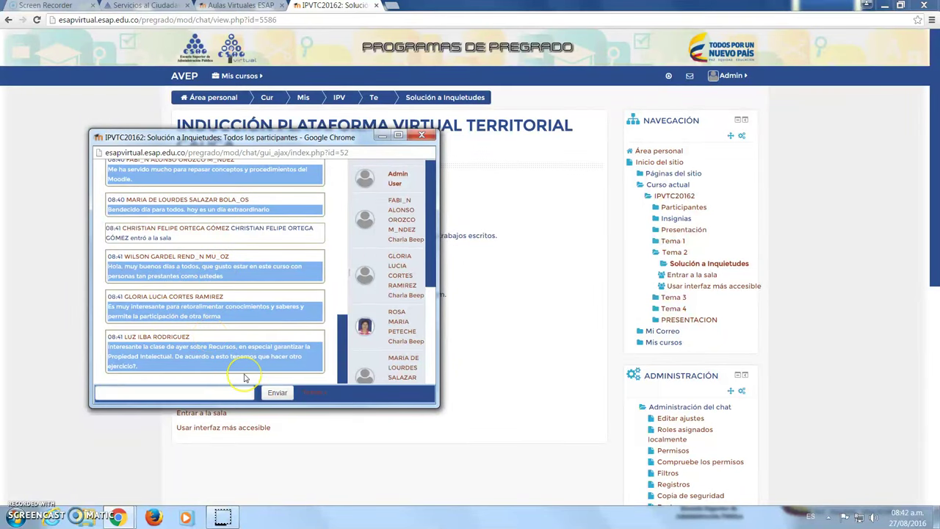
# Send "Bueno, muchas gracias por su participación....." and "Feliz fin de semana" as separate messages, and close the chat window
pyautogui.write('Buenod')
pyautogui.press('BackSpace')
pyautogui.press('BackSpace')
pyautogui.write(', muchas gracias por su participación')
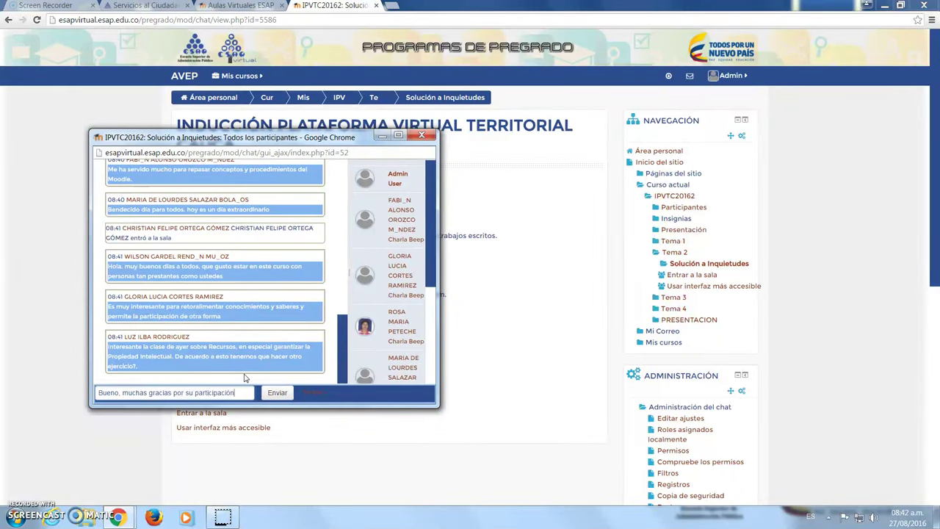
pyautogui.write('....')
pyautogui.press('Return')
pyautogui.write('Feliz fin de semana')
pyautogui.press('Return')
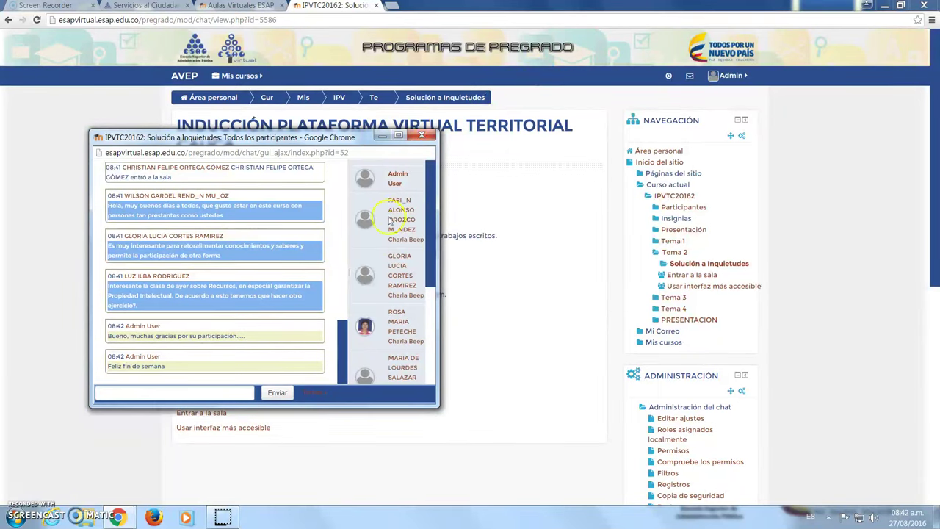
pyautogui.click(301, 392)
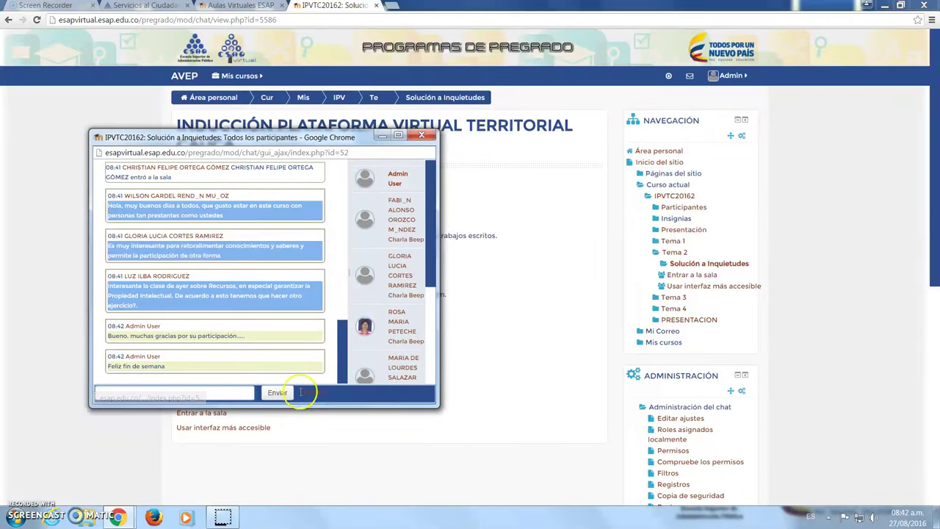
pyautogui.click(421, 135)
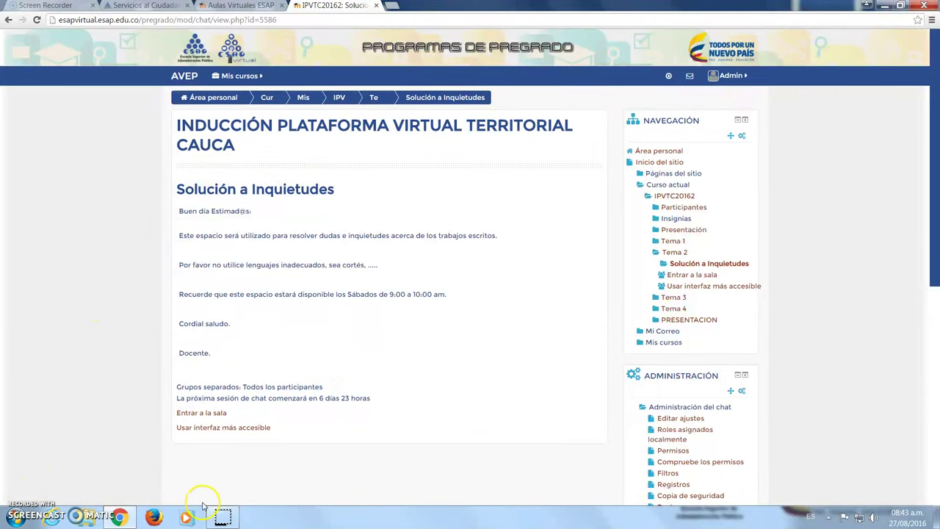
# Reload the "Solución a Inquietudes" page and open its previous chat sessions
pyautogui.moveTo(121, 518)
pyautogui.click(100, 328)
pyautogui.click(242, 284)
pyautogui.press('F5')
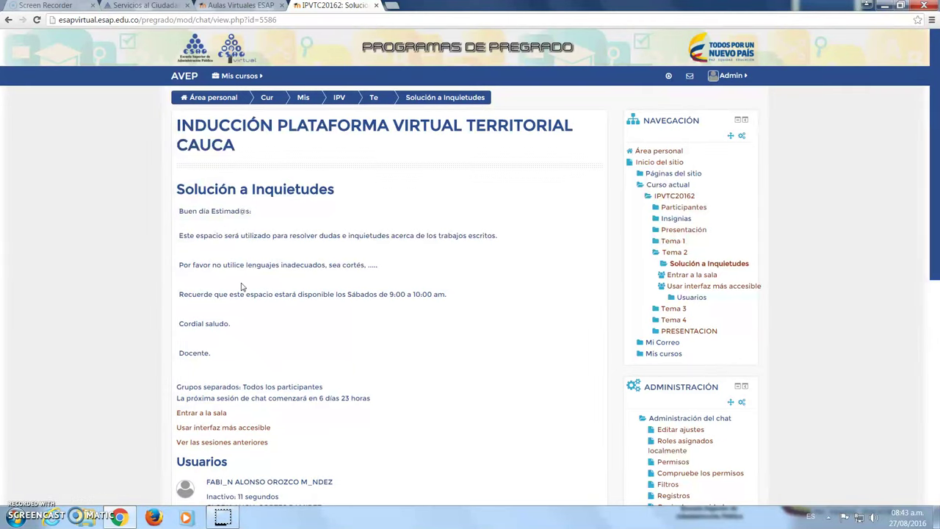
pyautogui.click(85, 291)
pyautogui.click(225, 444)
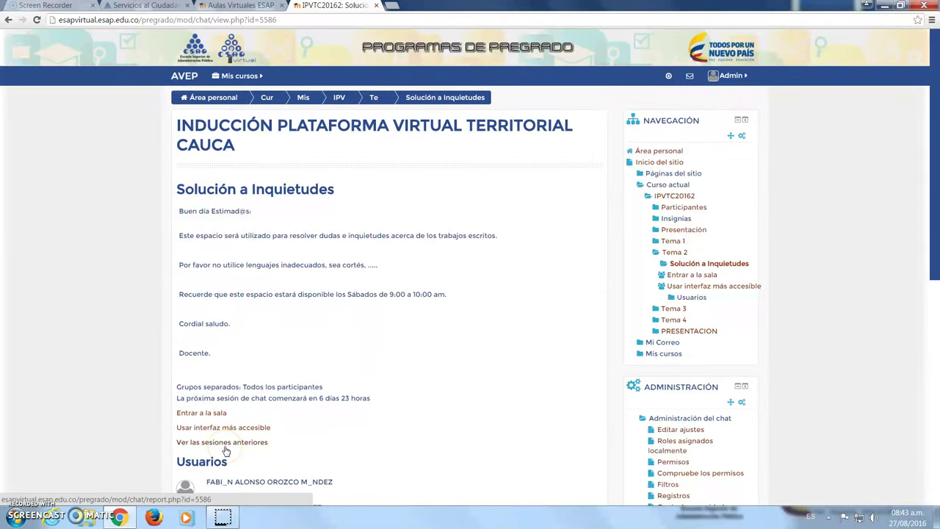